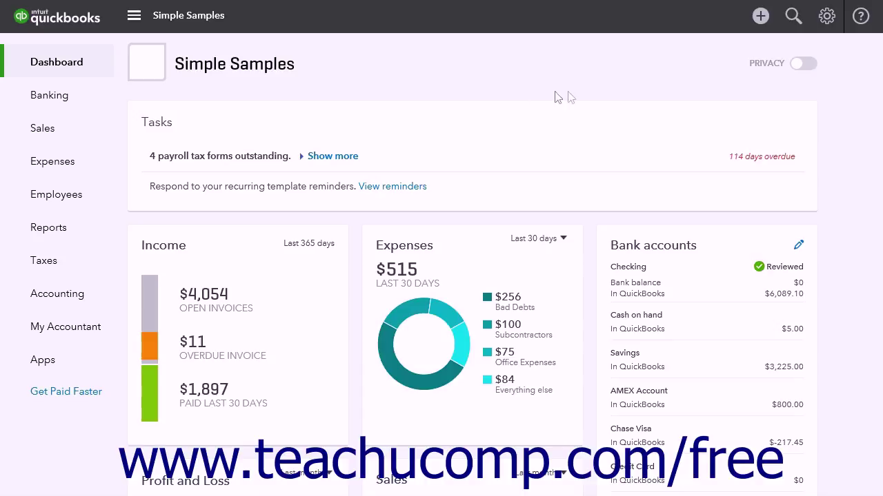
Open the company settings (gear) menu from the Simple Samples dashboard.
click(825, 16)
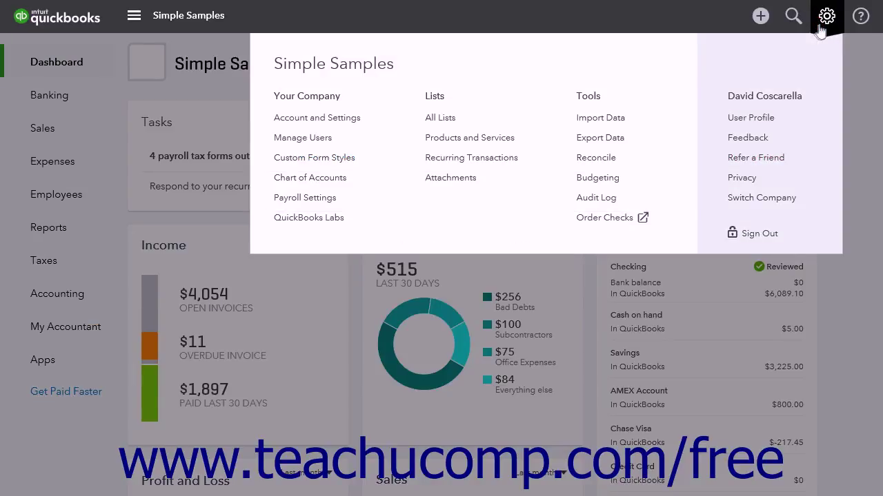
Set up reconciling Anytown Bank Mastercard with ending balance 40.00 and ending date 08/31/2017.
click(597, 158)
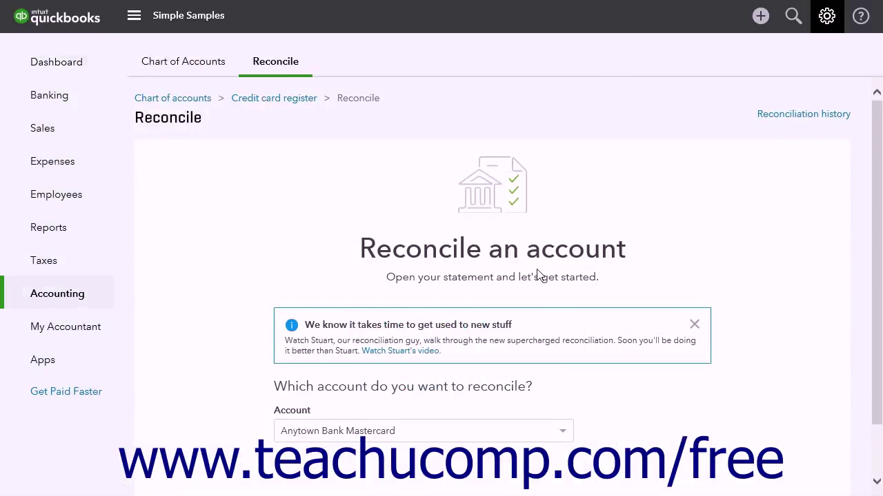
scroll(538, 274, down, 3)
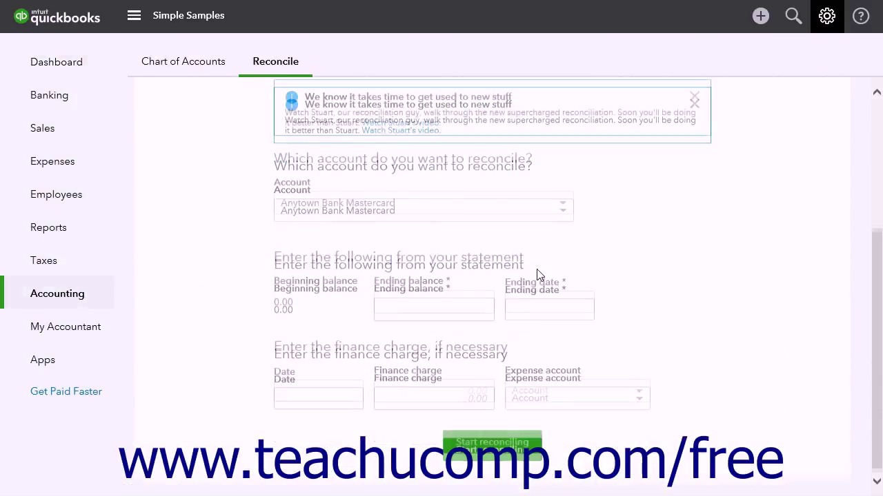
click(562, 209)
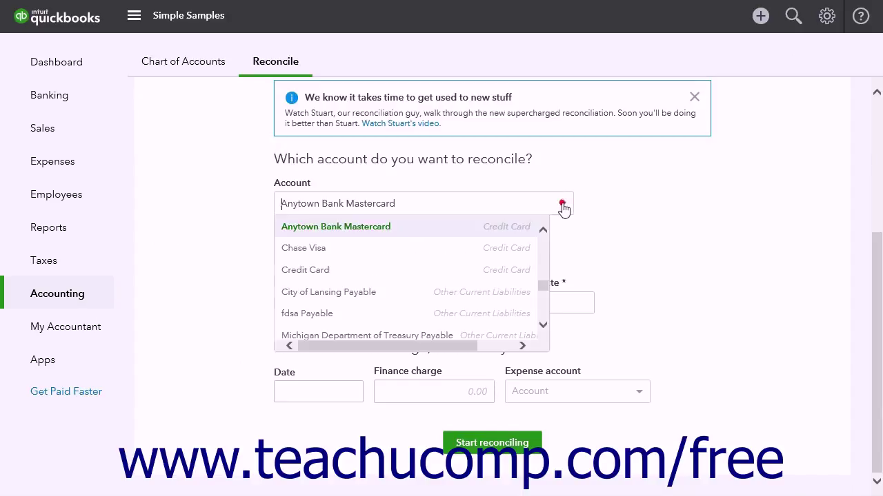
click(418, 228)
click(419, 303)
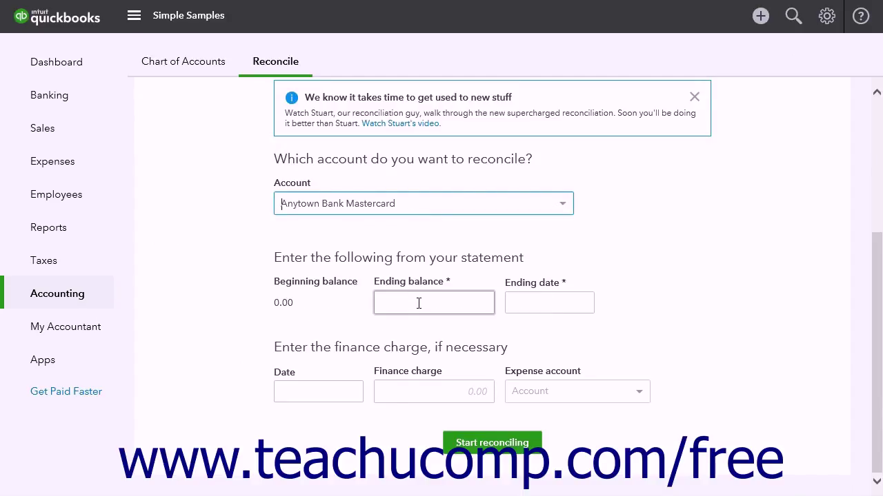
text(40)
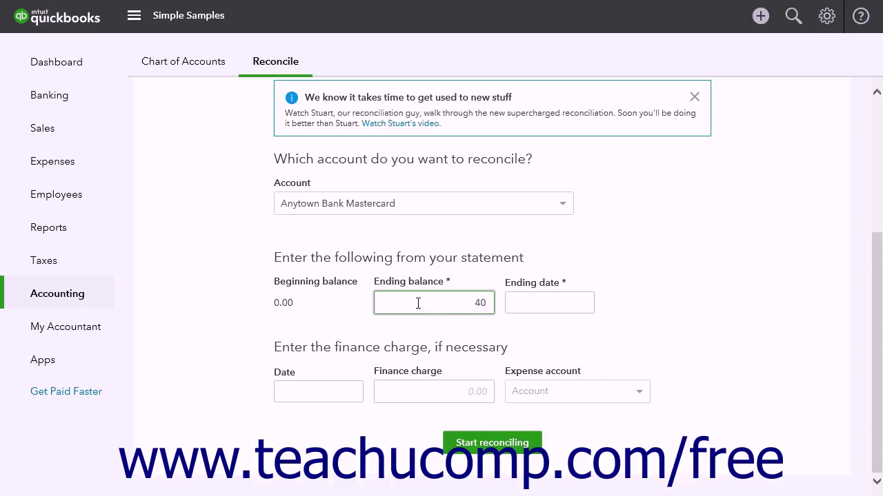
click(522, 302)
click(583, 302)
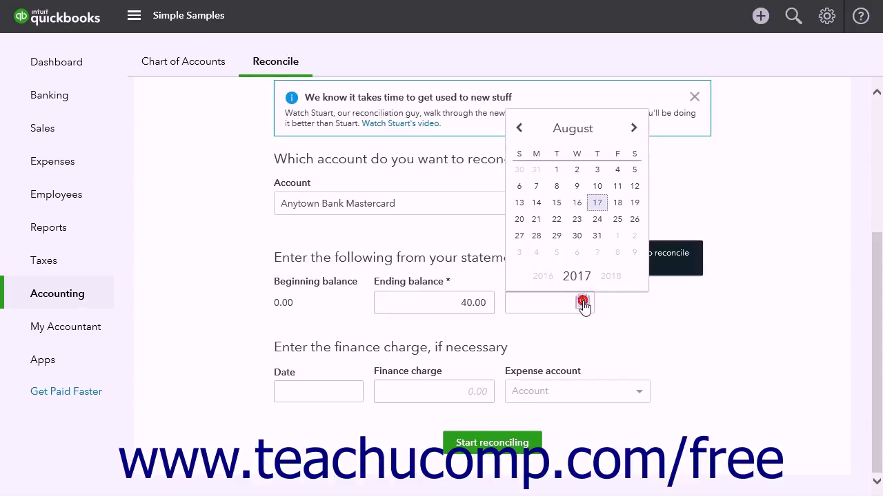
click(596, 237)
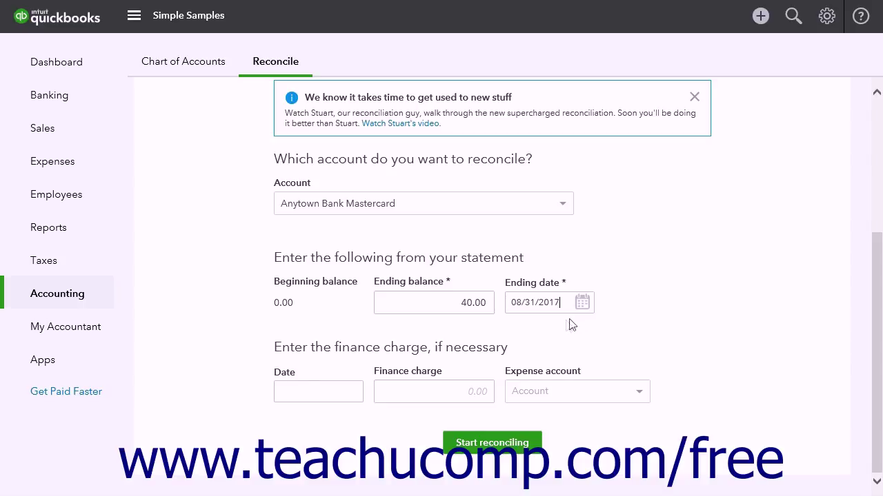
Leave the optional finance charge fields blank and start reconciling the statement.
click(443, 390)
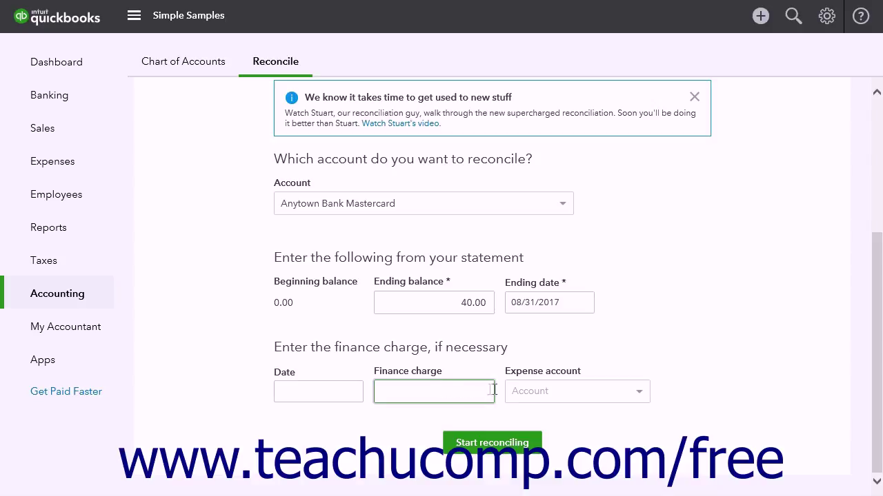
click(345, 391)
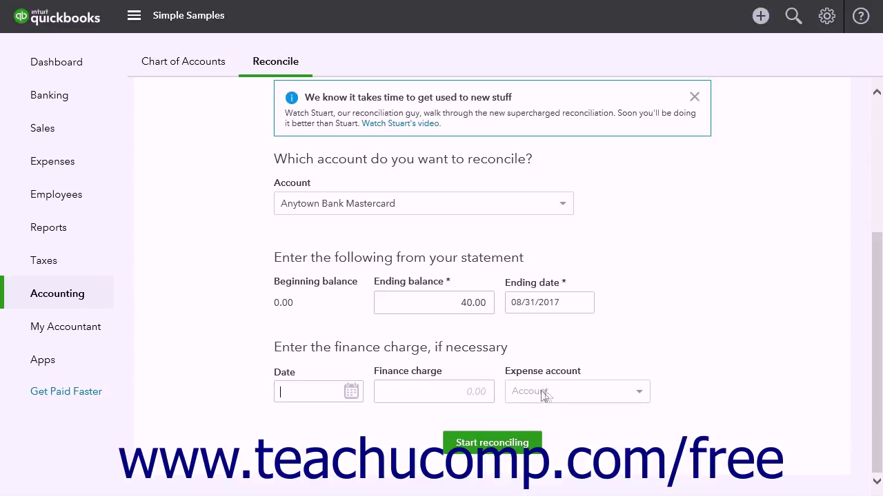
click(634, 388)
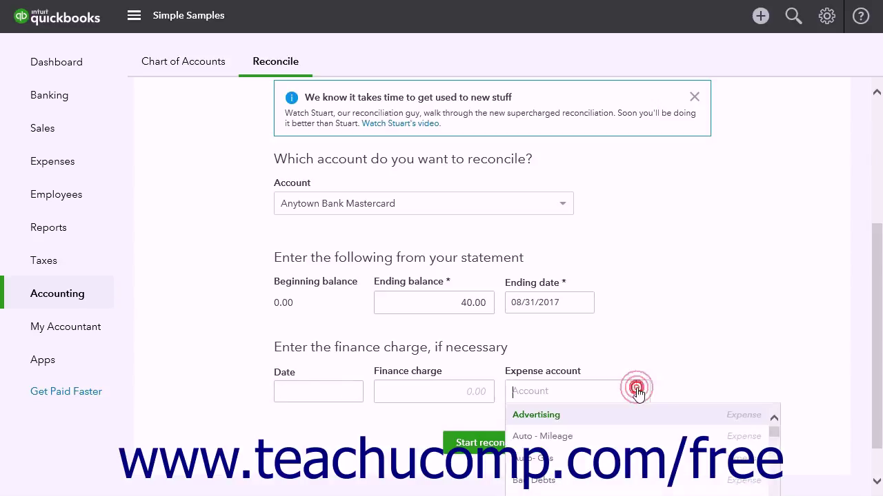
click(637, 390)
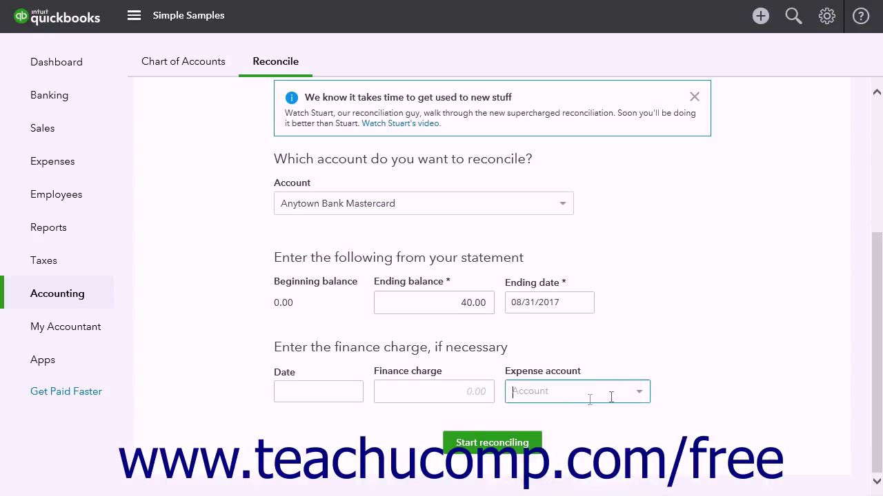
click(517, 445)
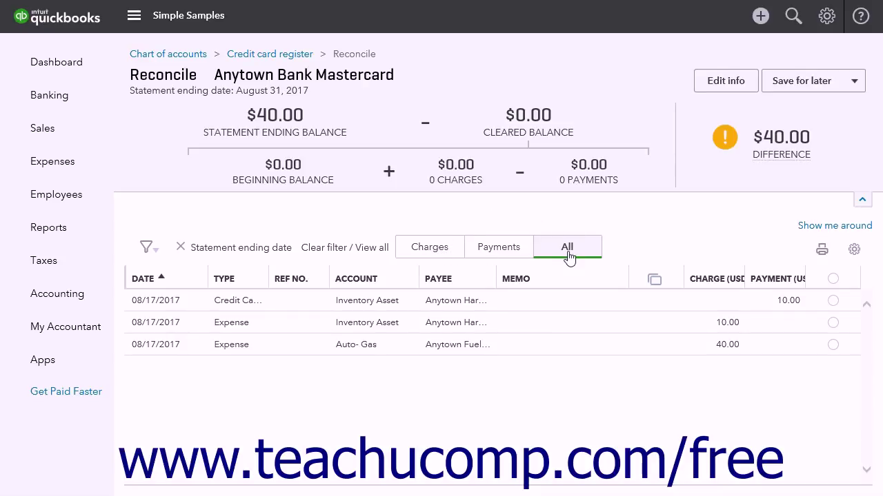
click(493, 256)
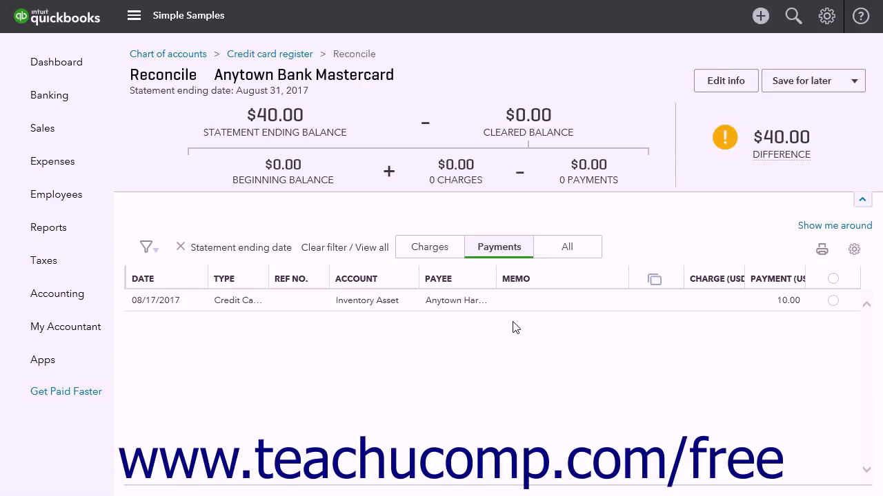
click(431, 251)
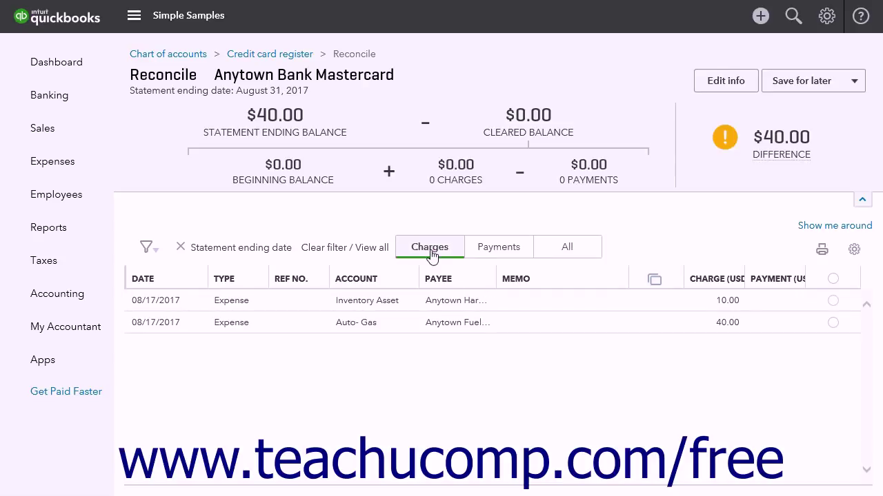
click(491, 252)
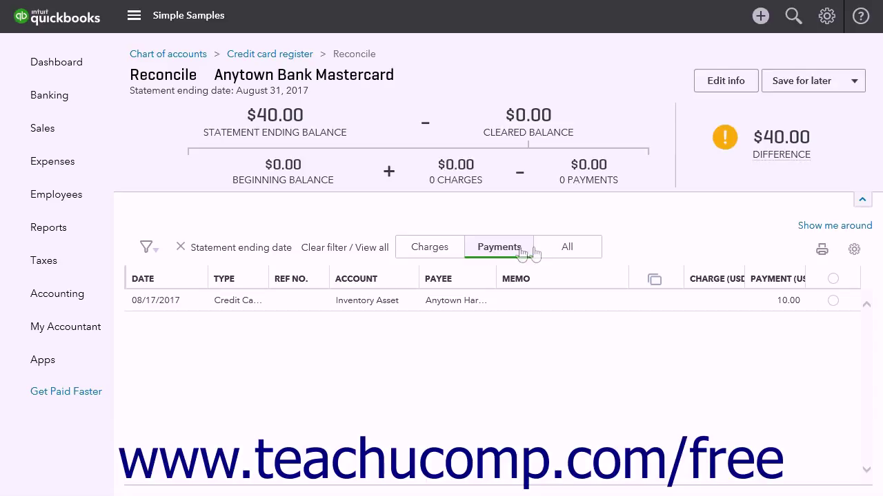
click(560, 253)
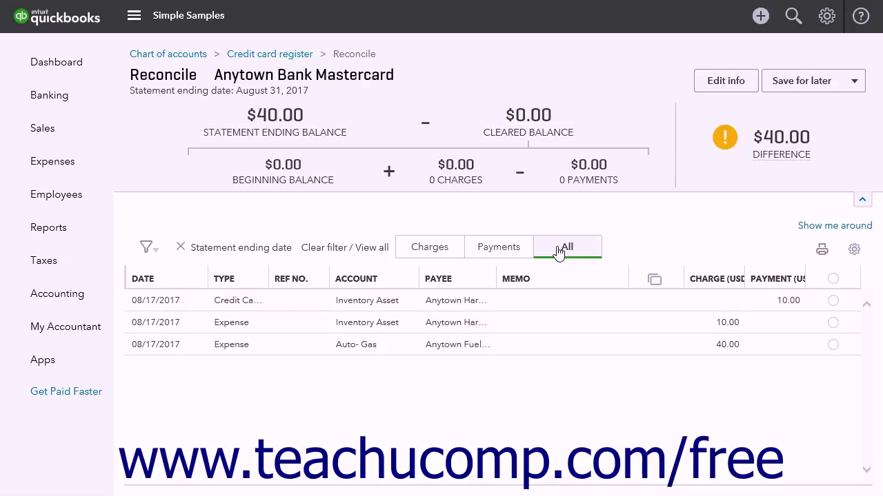
click(832, 302)
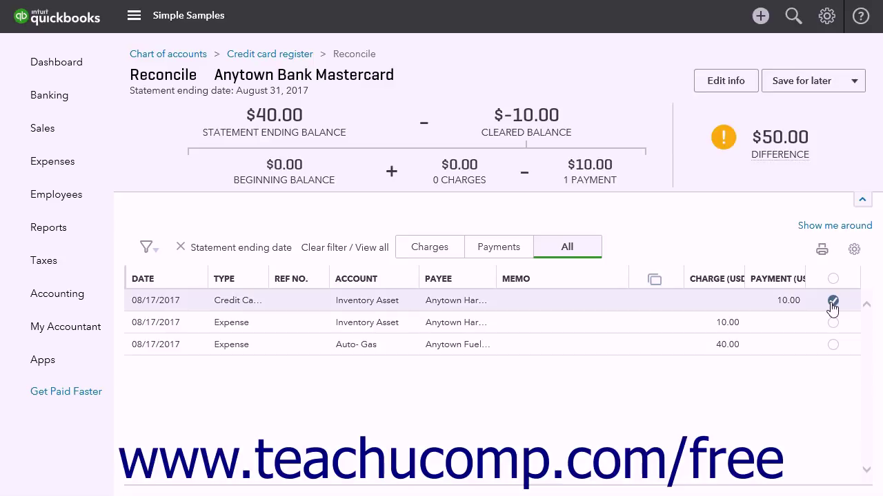
Clear the $10.00 inventory and $40.00 Auto-Gas charges so the difference reads $0.00.
click(832, 322)
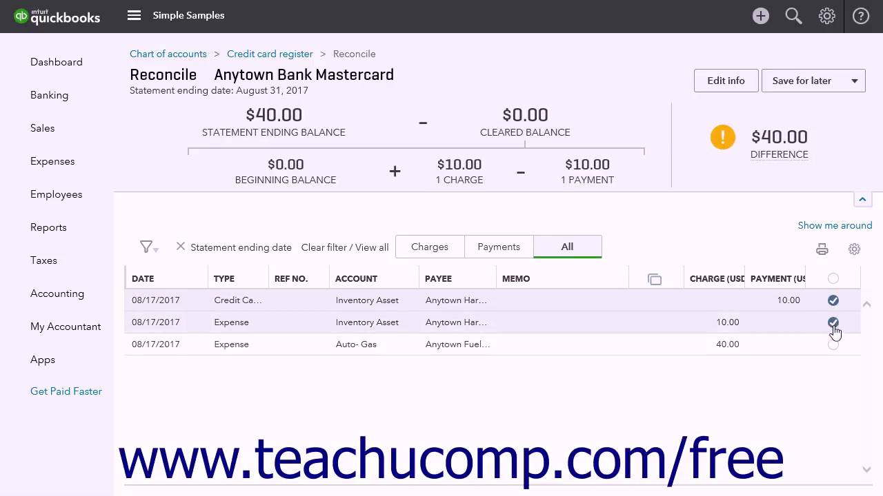
click(833, 344)
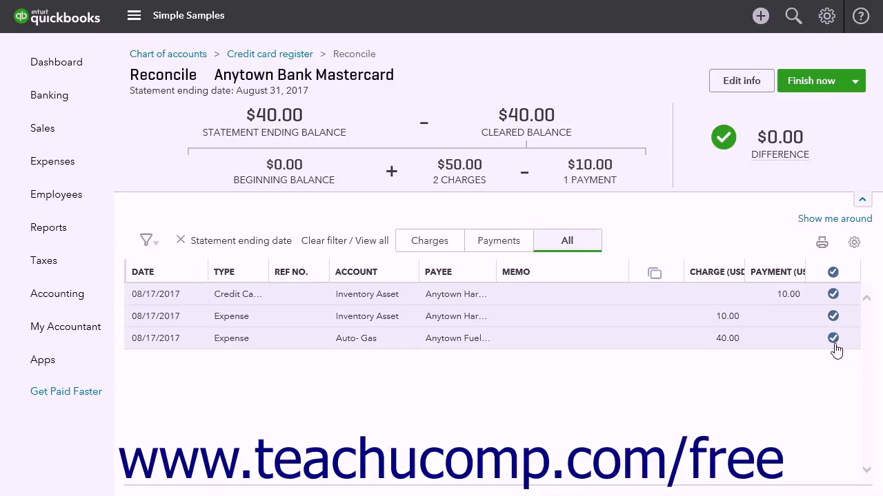
mouse_move(768, 113)
click(855, 82)
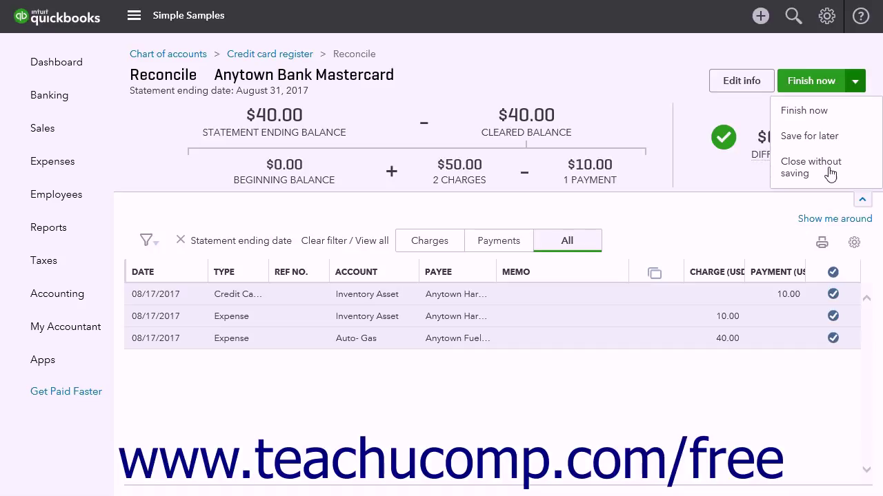
click(830, 172)
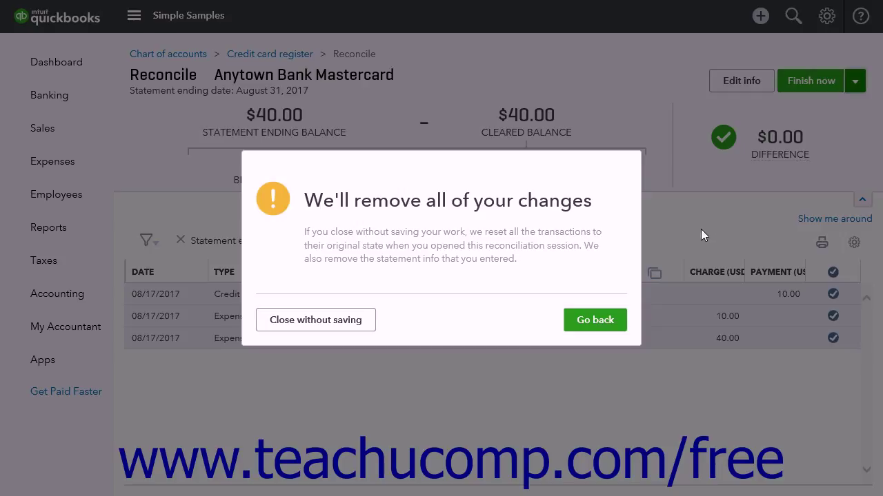
click(594, 322)
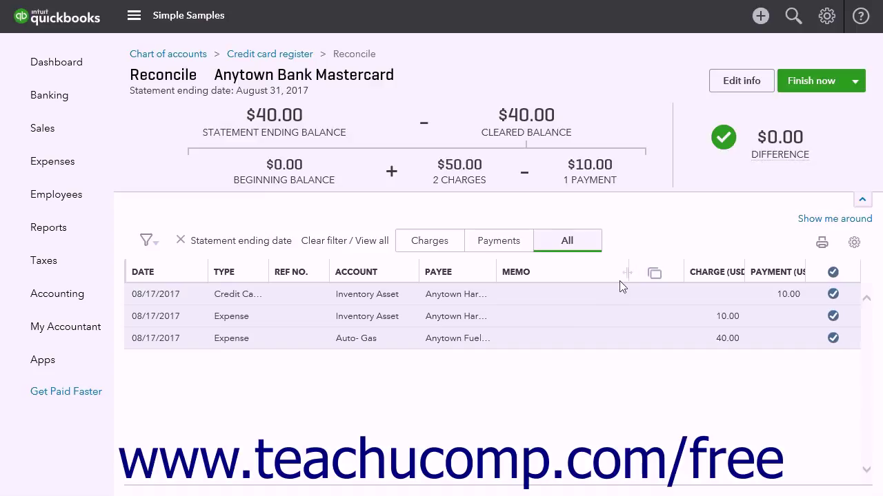
Finish the Mastercard reconciliation and start a bill to pay the $40.00 balance later.
click(798, 82)
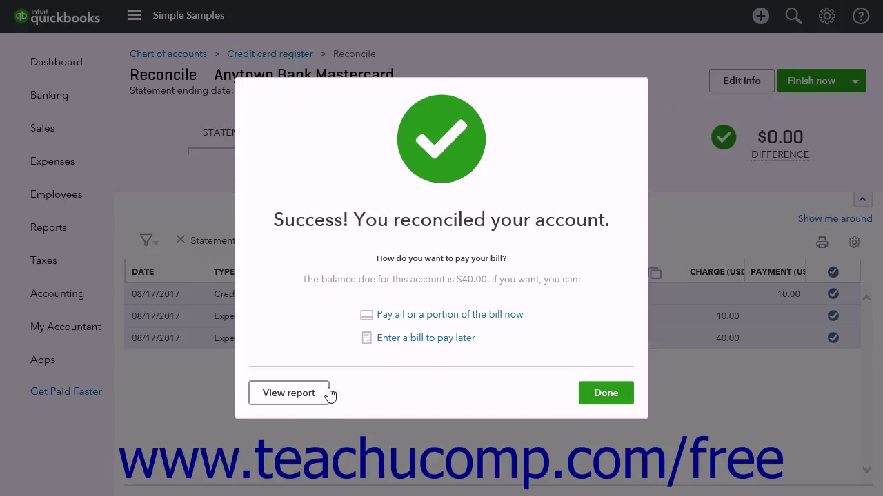
click(421, 338)
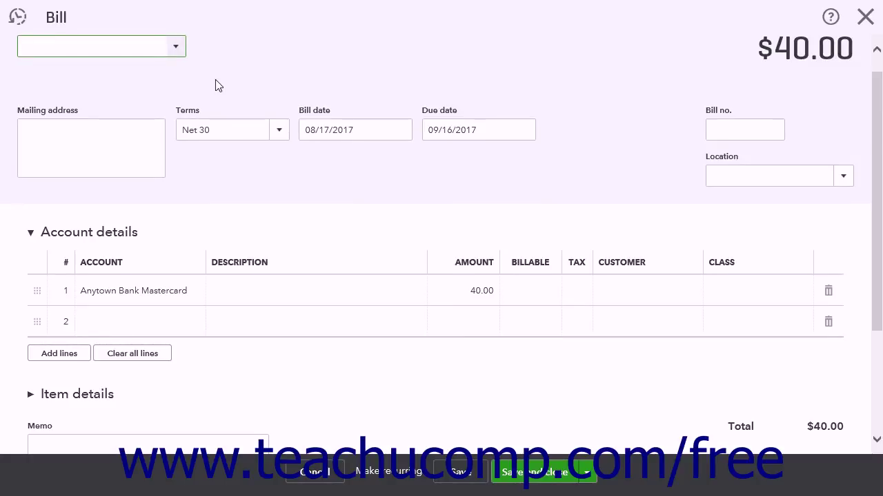
Save the $40.00 bill to vendor Bank of Anytown with bill date August 31, 2017.
click(177, 49)
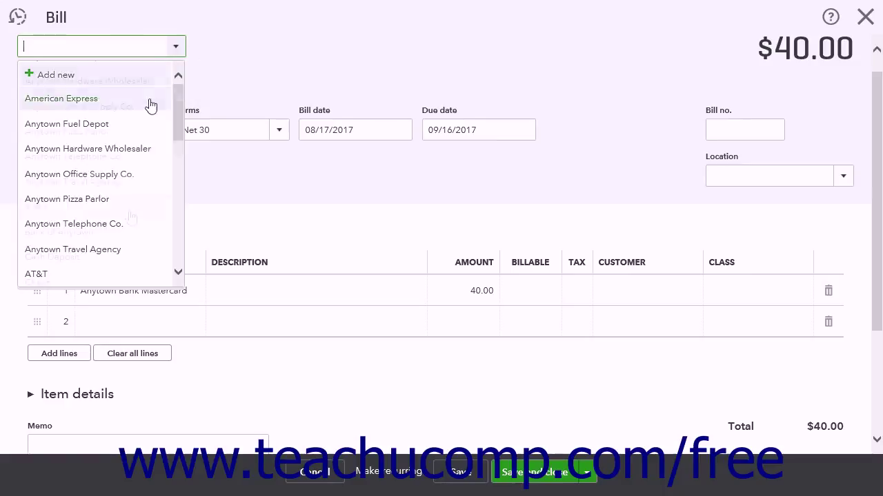
scroll(131, 219, down, 1)
click(122, 230)
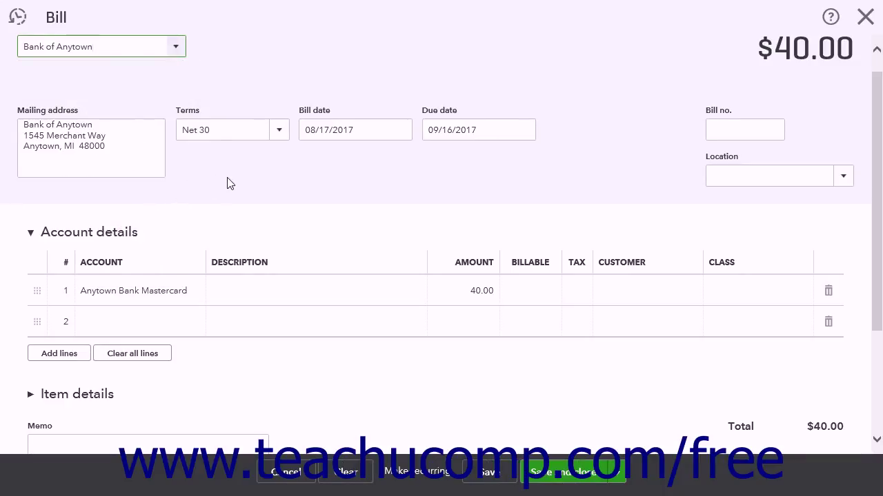
click(345, 130)
click(400, 129)
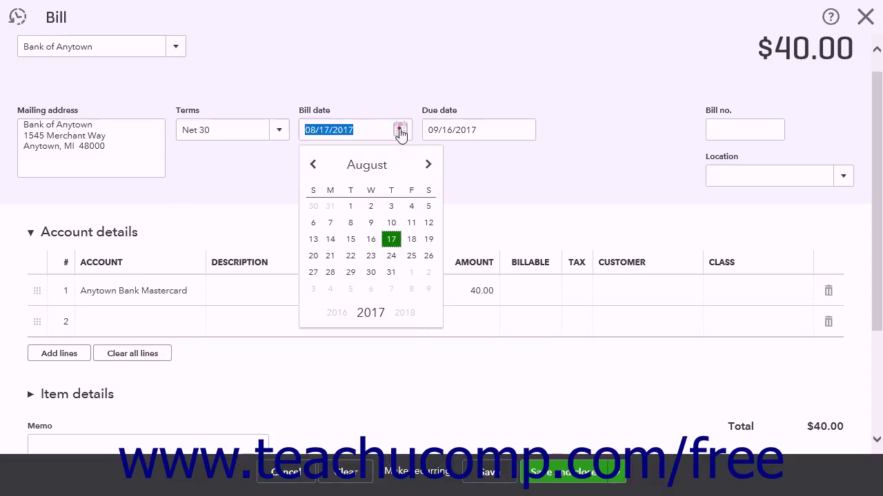
click(393, 274)
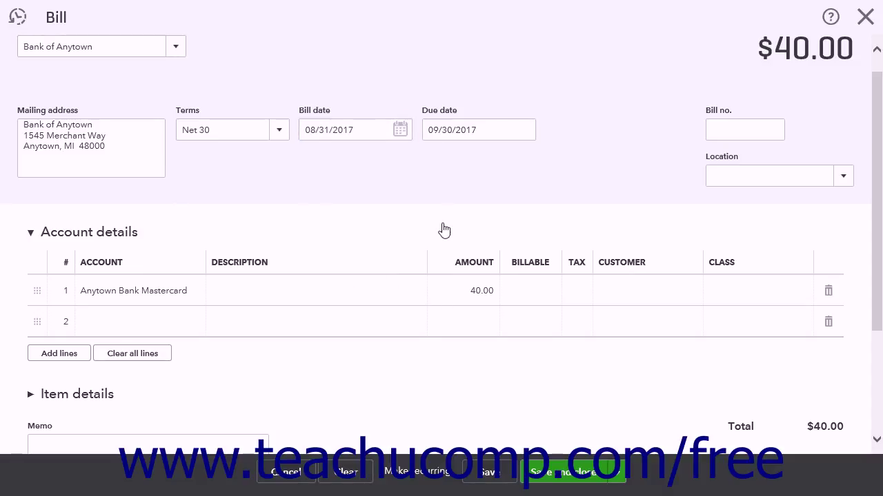
click(571, 478)
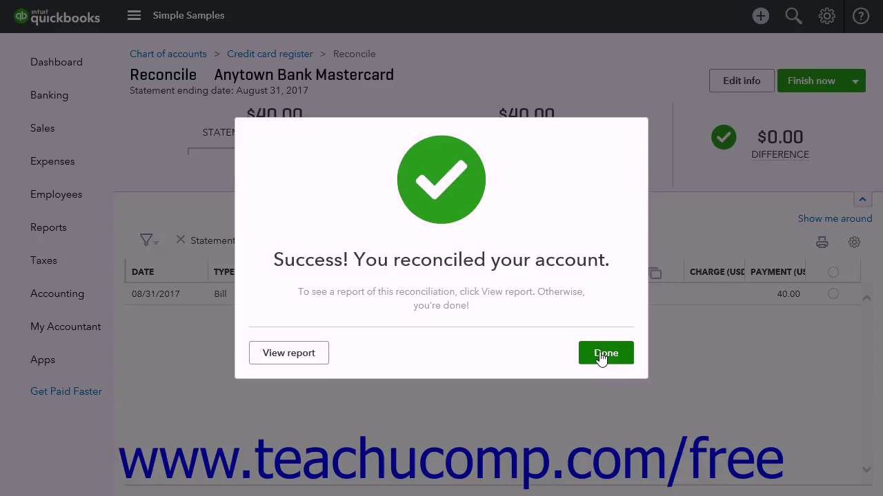
Dismiss the reconciliation success message to return to the Reconcile an account page.
click(605, 353)
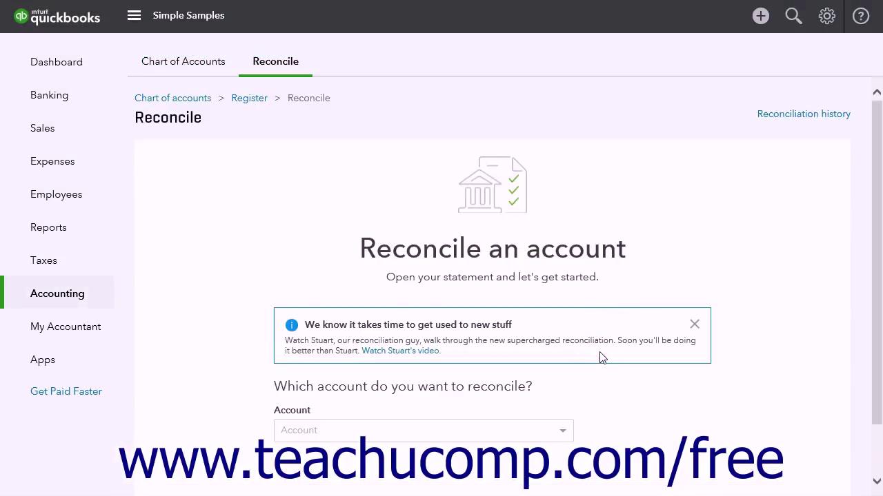